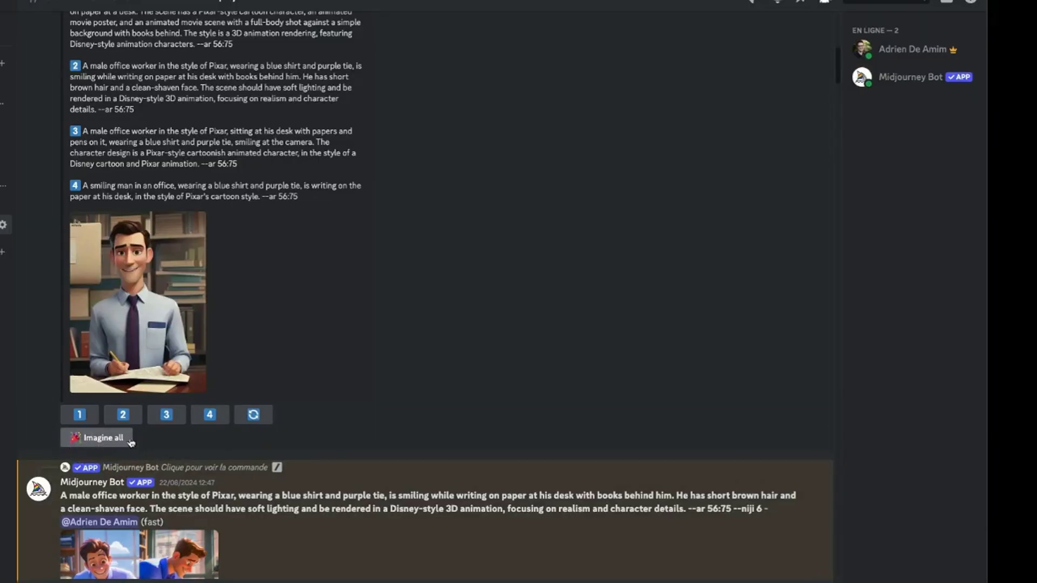
# Review the image grids generated from the described Pixar-style office worker prompts.
pyautogui.scroll(-5, 316, 504)
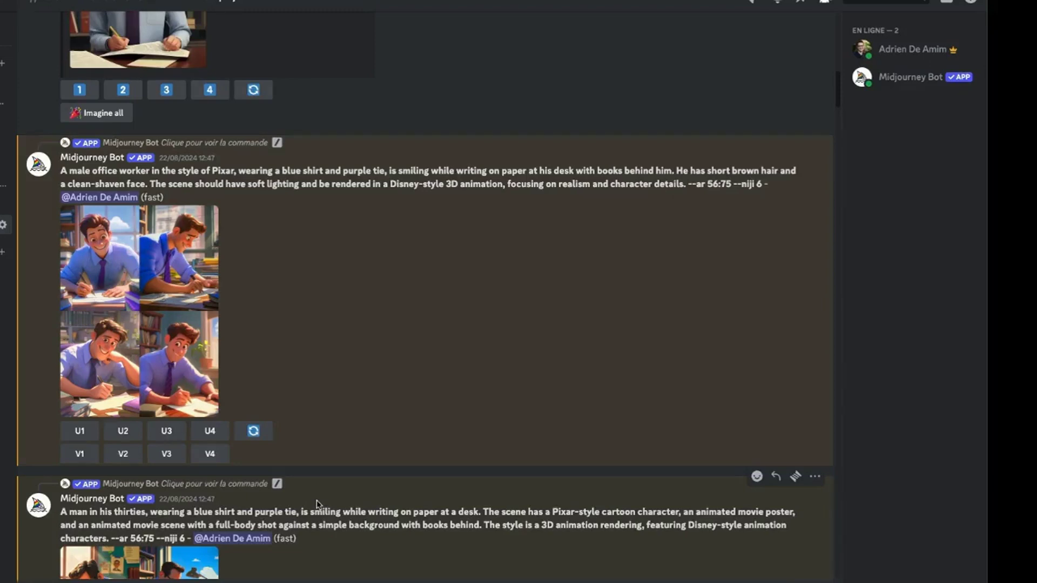
pyautogui.scroll(-10, 316, 503)
pyautogui.scroll(-10, 317, 504)
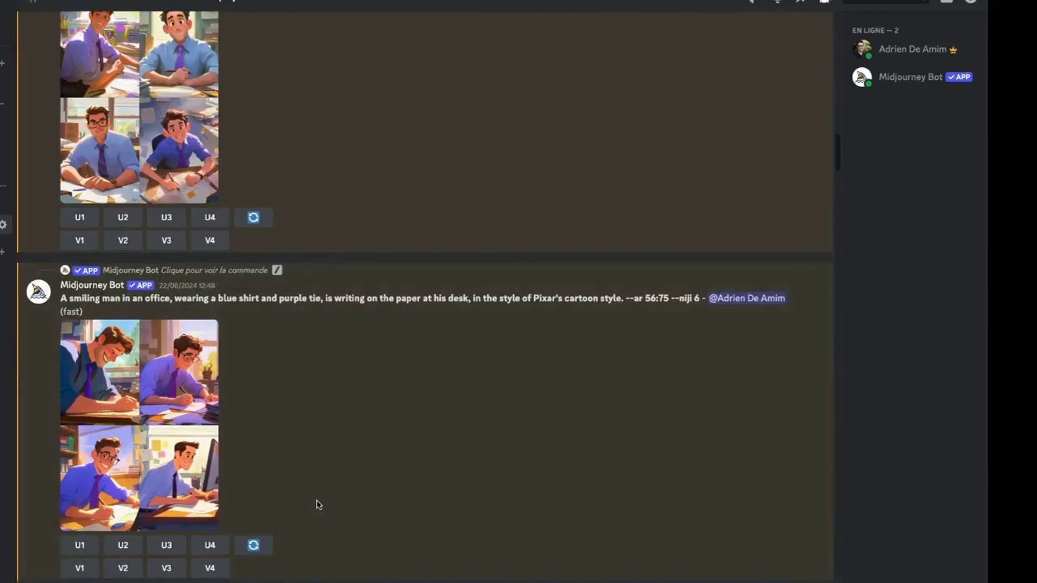
pyautogui.scroll(-8, 318, 505)
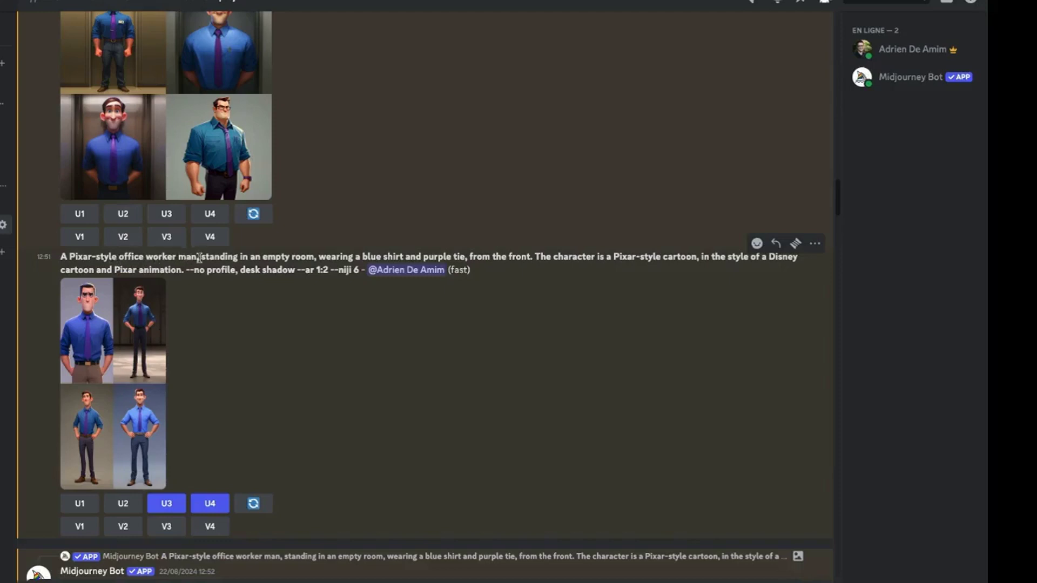
# Highlight the subject "A Pixar-style office worker man", then the setting, clothing and front-view wording in the empty-room prompt.
pyautogui.moveTo(197, 257); pyautogui.dragTo(59, 260)
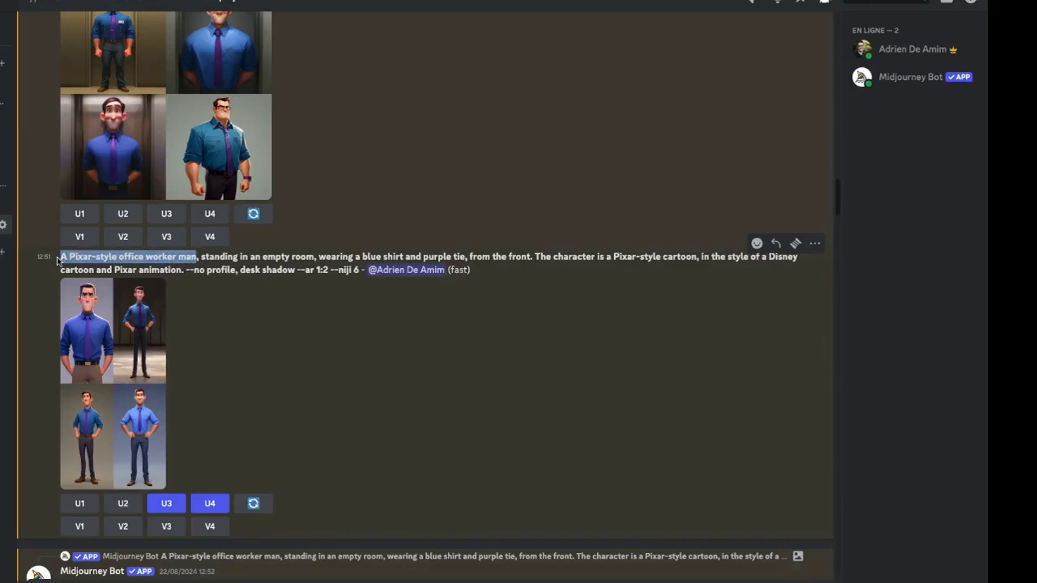
pyautogui.moveTo(201, 257); pyautogui.dragTo(535, 259)
pyautogui.click(519, 281)
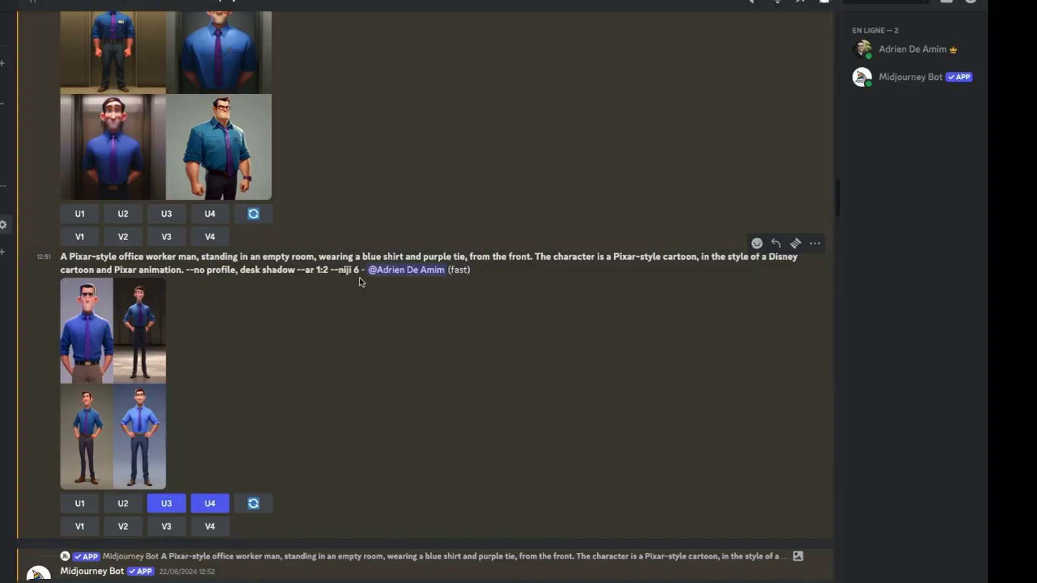
# Inspect the enlarged grid of the standing office worker and its separate images #3 and #4.
pyautogui.click(110, 394)
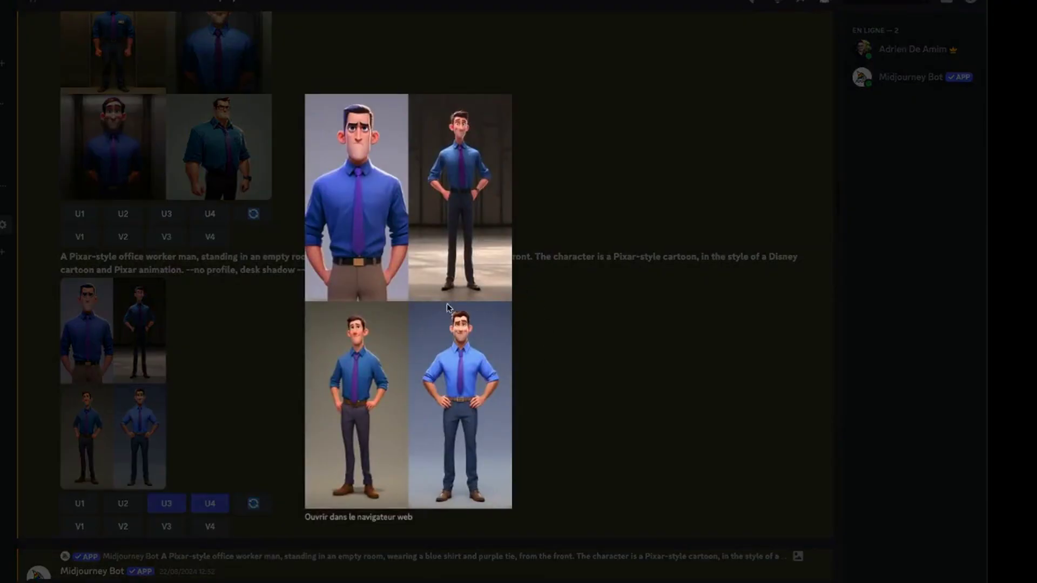
pyautogui.click(265, 483)
pyautogui.scroll(-5, 227, 369)
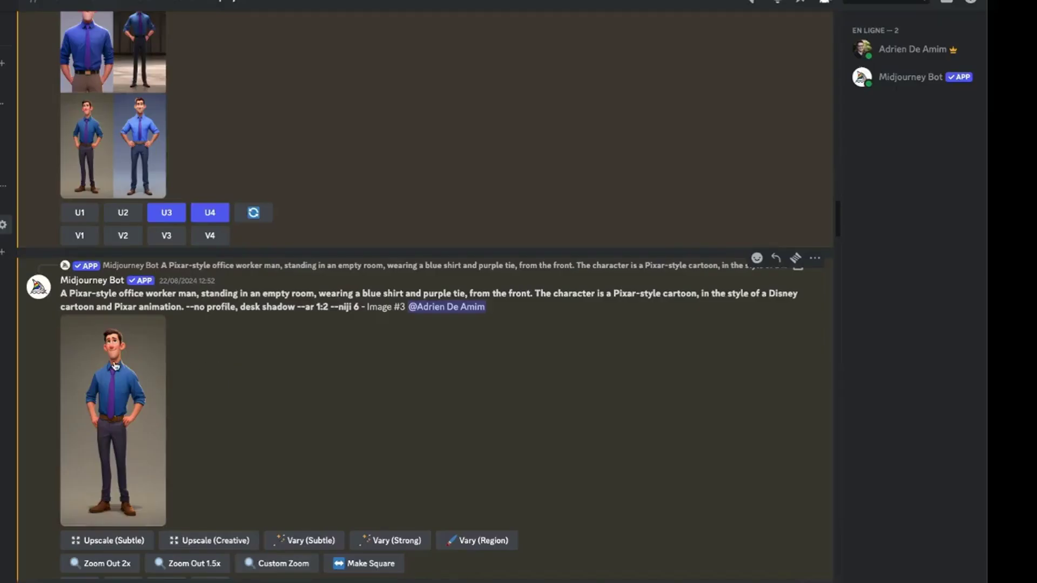
pyautogui.scroll(-8, 216, 381)
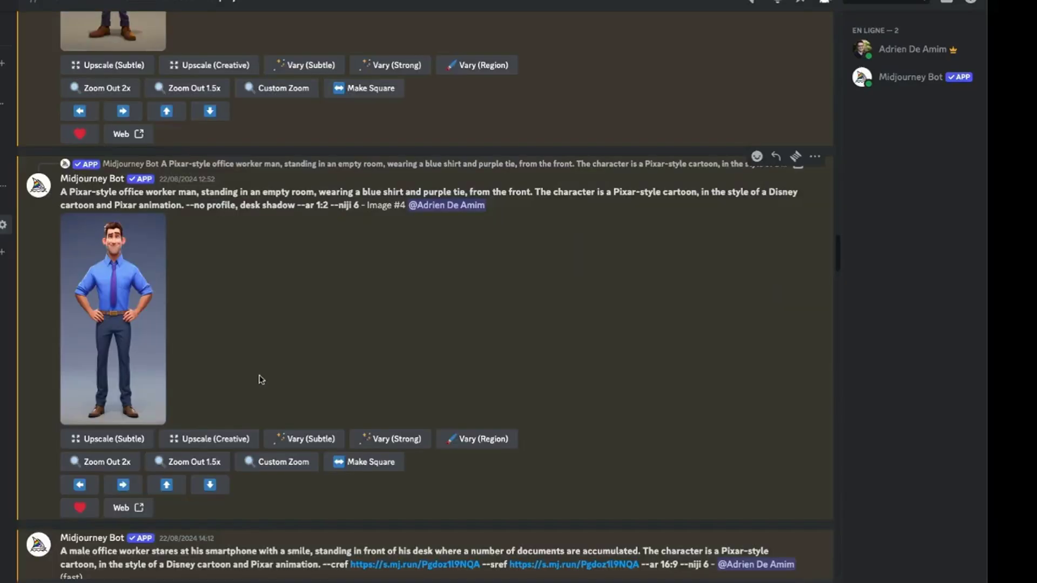
pyautogui.click(158, 360)
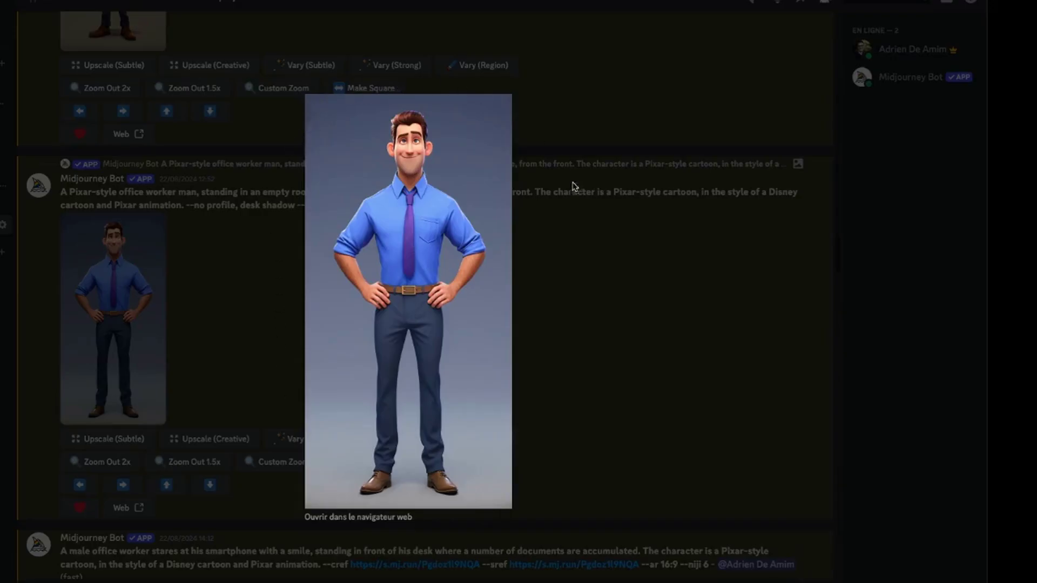
pyautogui.click(573, 270)
# Examine the 16:9 grid of the office worker with his smartphone and the selected image #3.
pyautogui.scroll(-6, 573, 328)
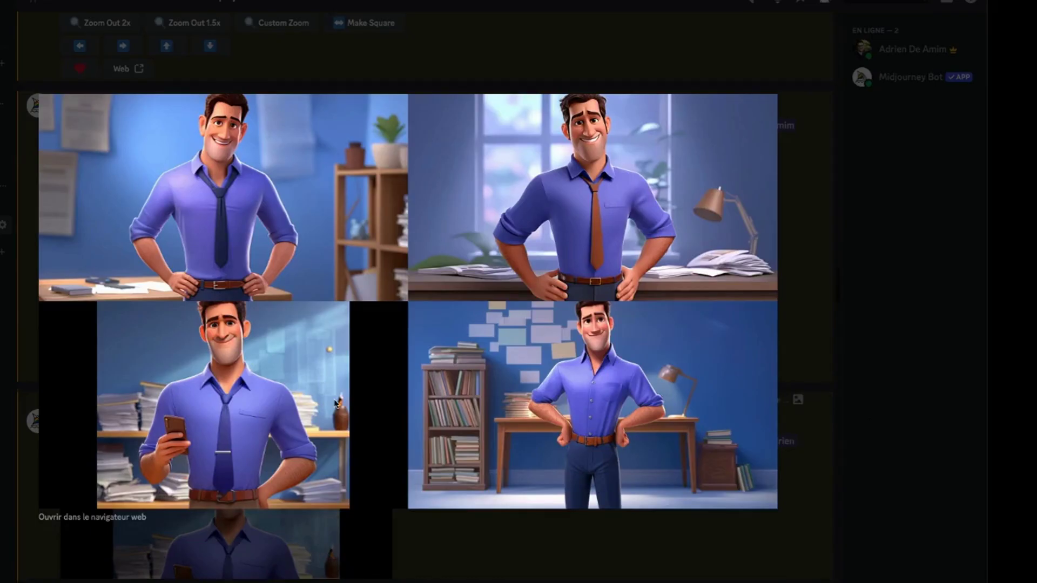
pyautogui.scroll(-1, 345, 438)
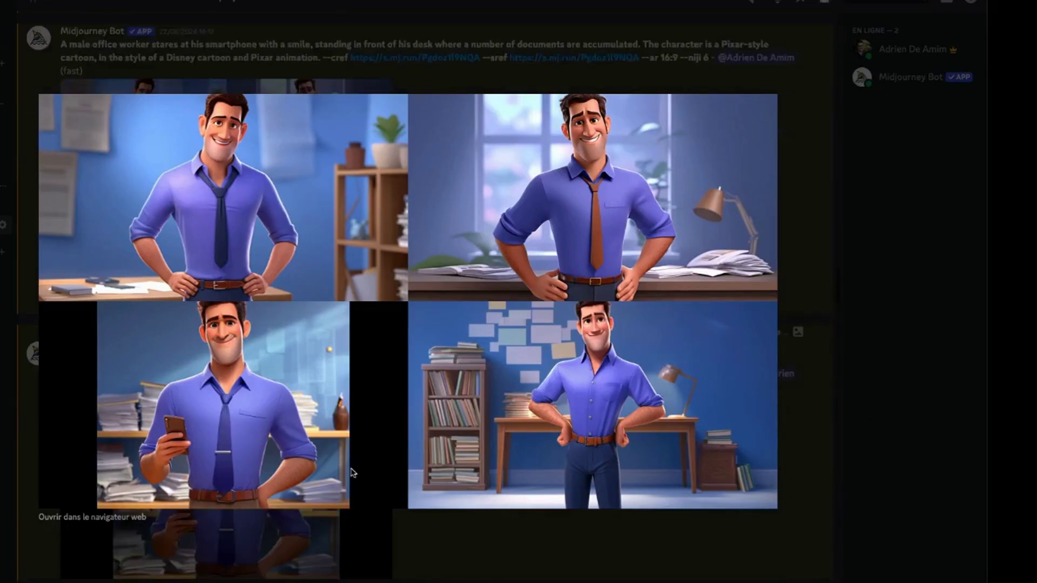
pyautogui.press('Escape')
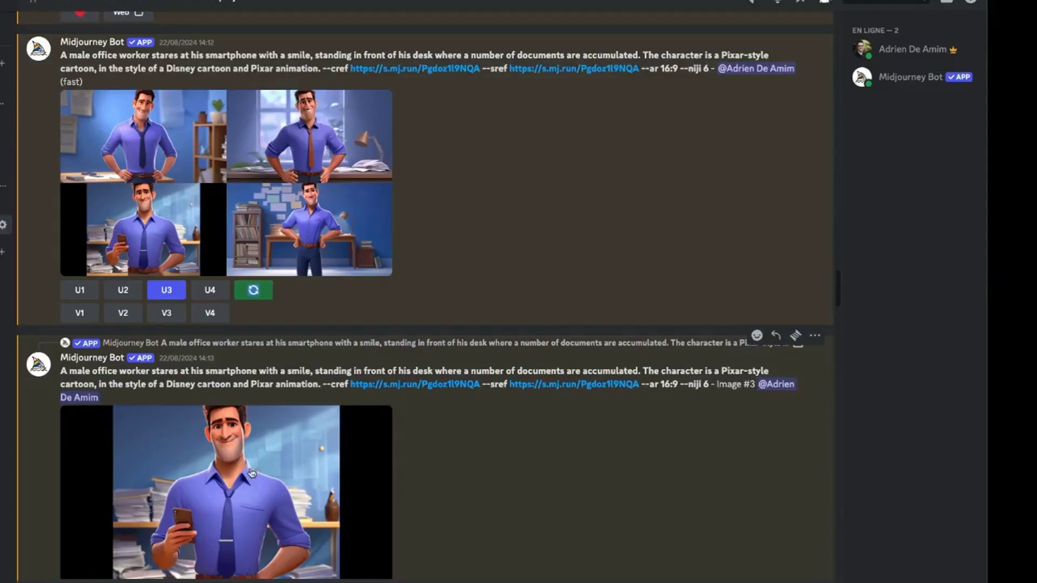
pyautogui.click(439, 463)
pyautogui.press('Escape')
# Inspect the Pan Up variations of the smartphone scene and the enlarged image #3 chosen from them.
pyautogui.scroll(-3, 294, 292)
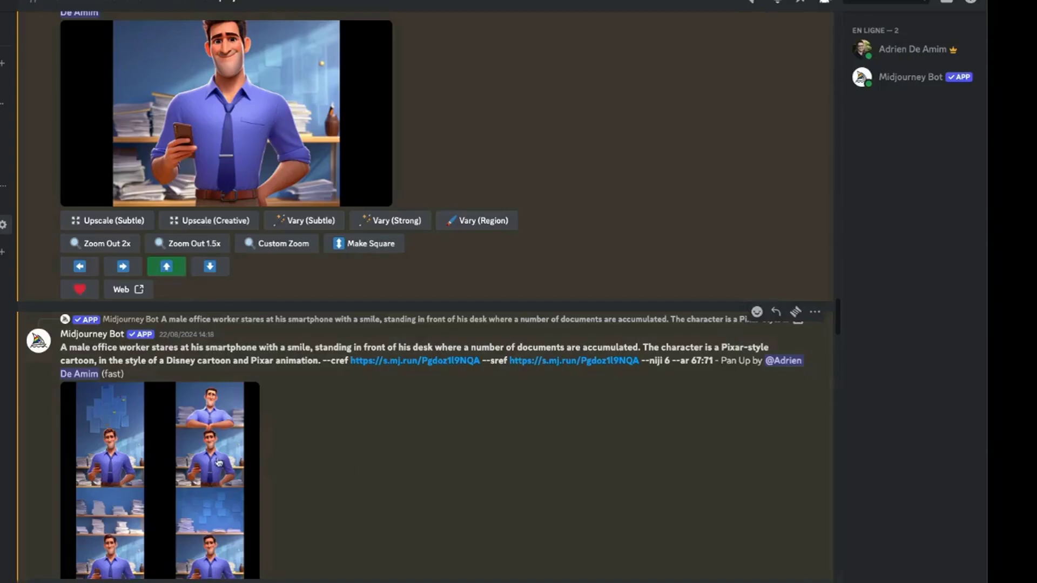
pyautogui.click(122, 452)
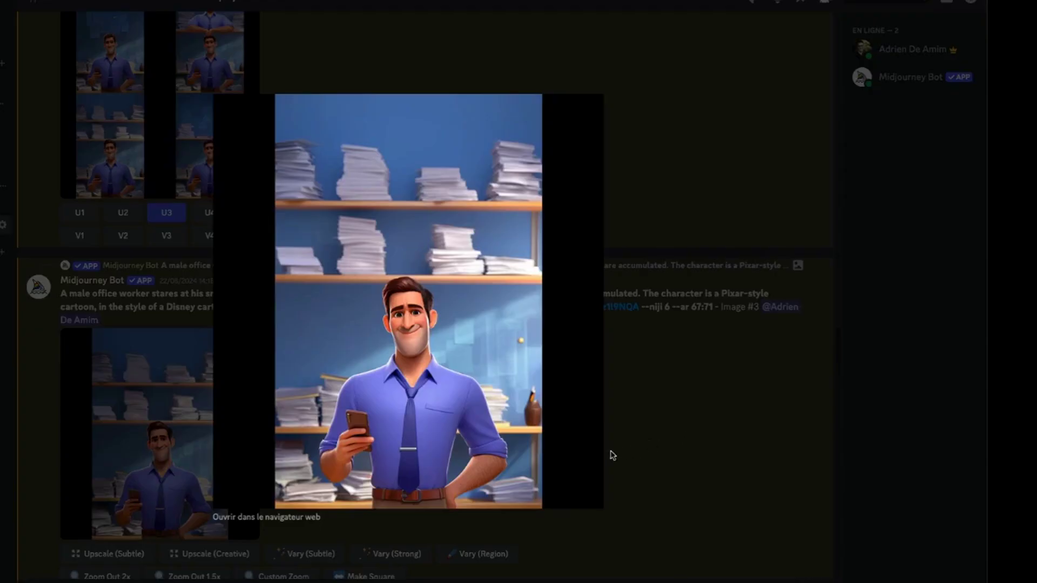
pyautogui.click(697, 245)
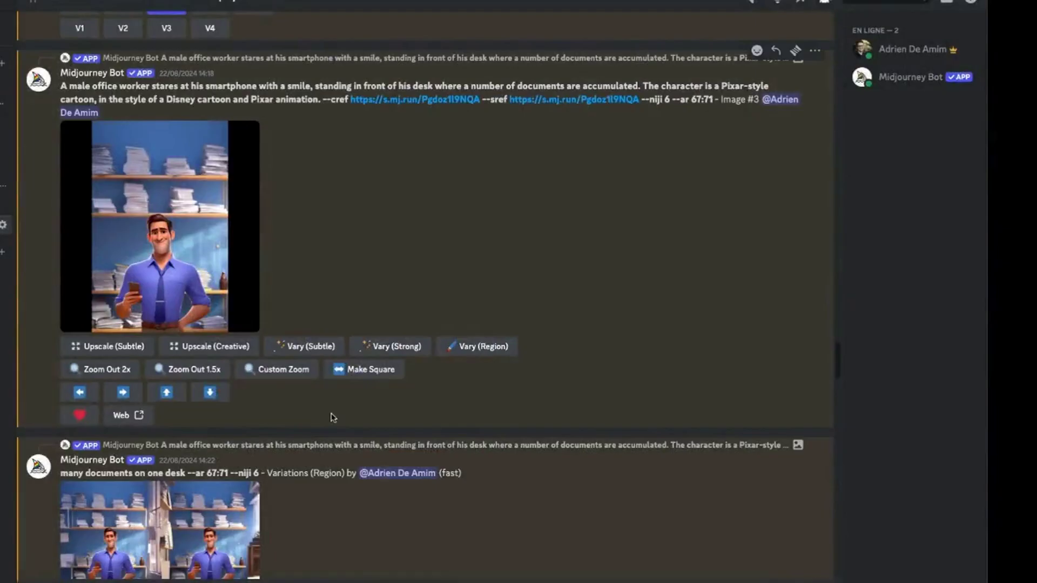
# Open the region variation editor for the panned-up image #3 and select the blank strip beside the scene.
pyautogui.click(482, 350)
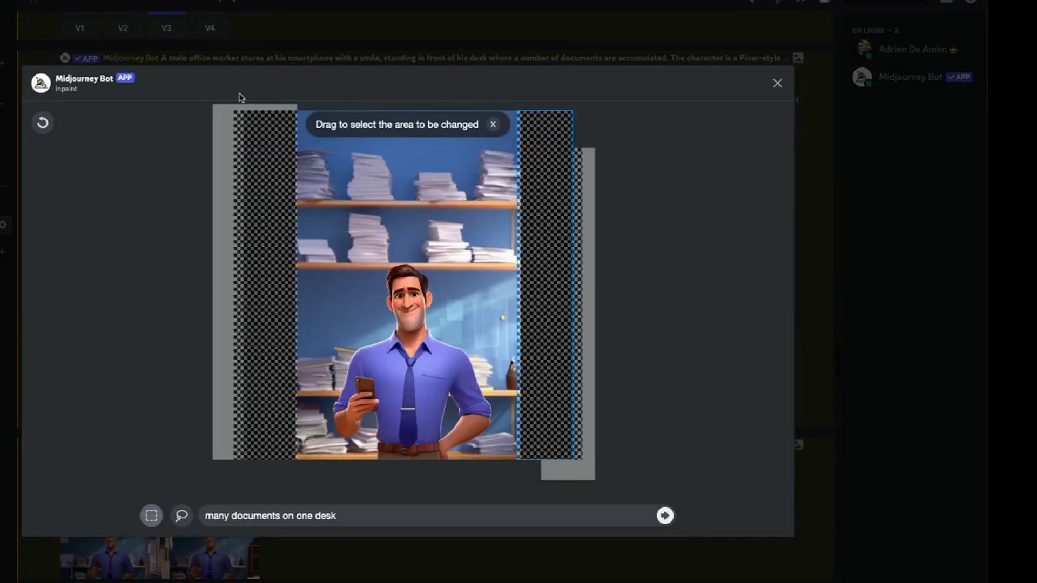
pyautogui.moveTo(240, 98); pyautogui.dragTo(248, 456)
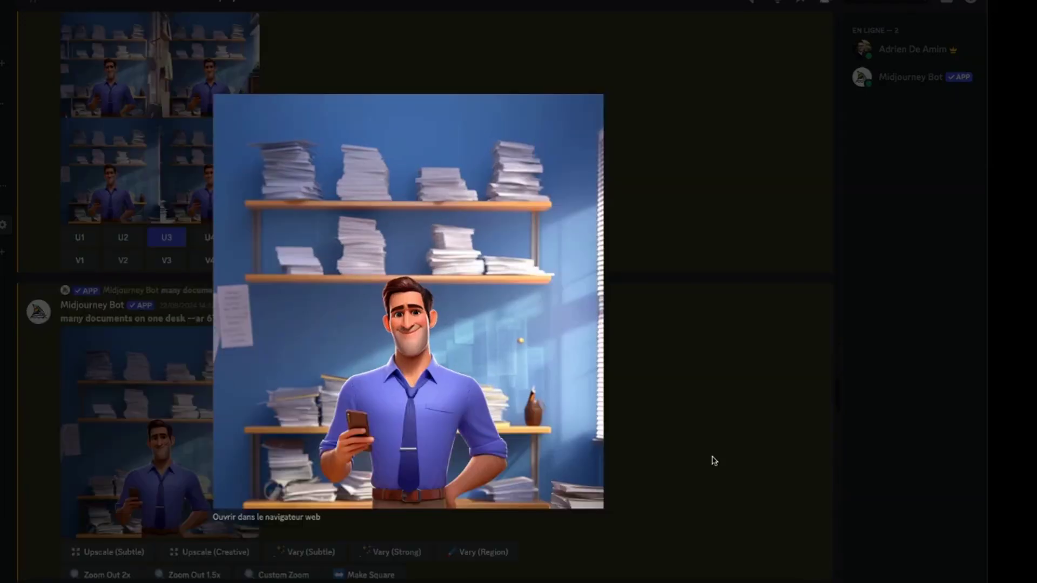
# Review the "many documents on one desk" result and the downward extensions made with "the character's legs" and "the character's feet".
pyautogui.click(647, 478)
pyautogui.scroll(-5, 647, 478)
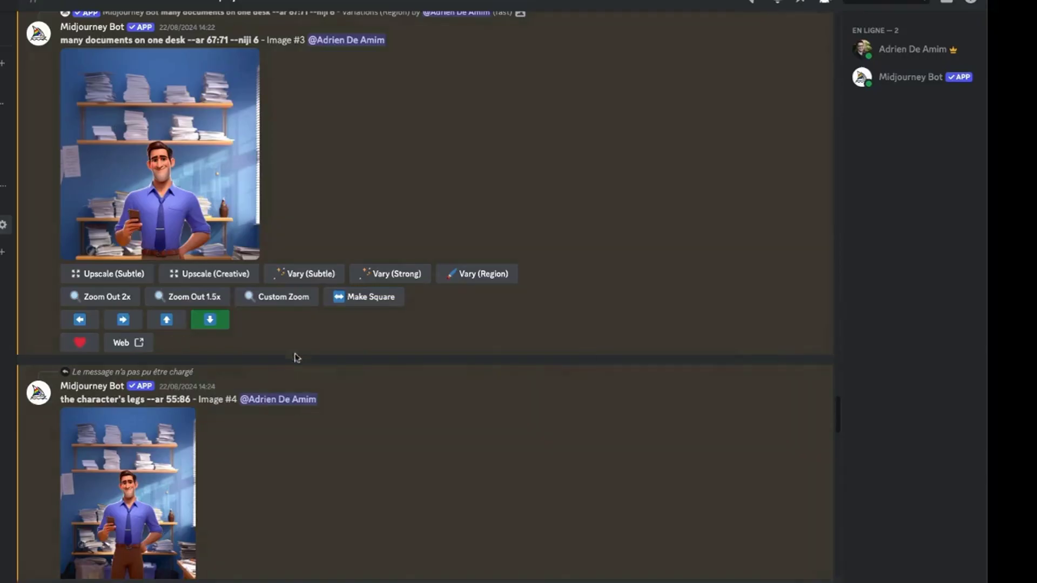
pyautogui.scroll(-5, 322, 435)
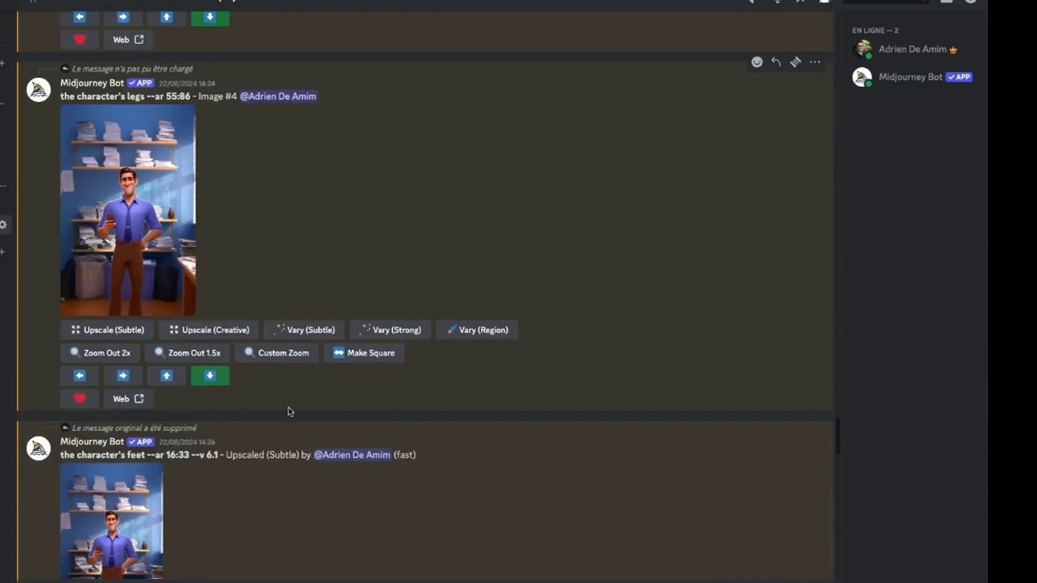
pyautogui.scroll(-4, 299, 413)
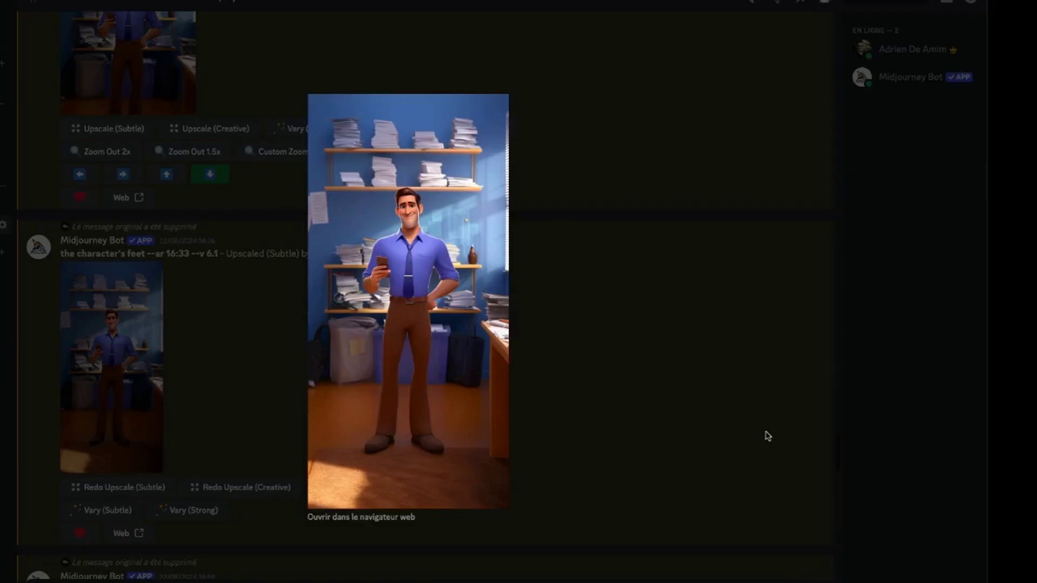
pyautogui.scroll(-3, 663, 312)
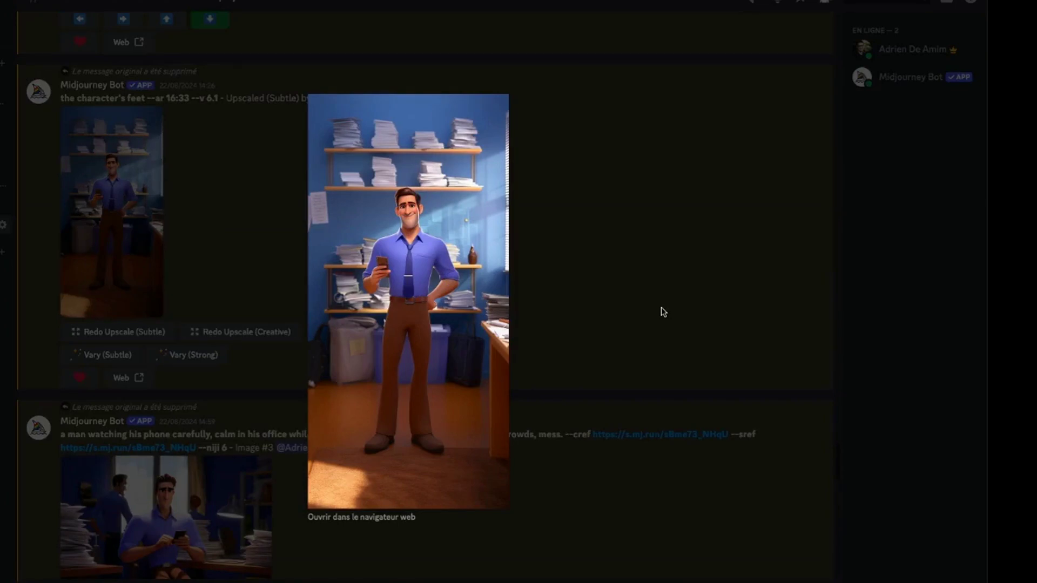
# Inspect the enlarged image of the man watching his phone in a busy office and open its region variation editor.
pyautogui.scroll(-5, 722, 403)
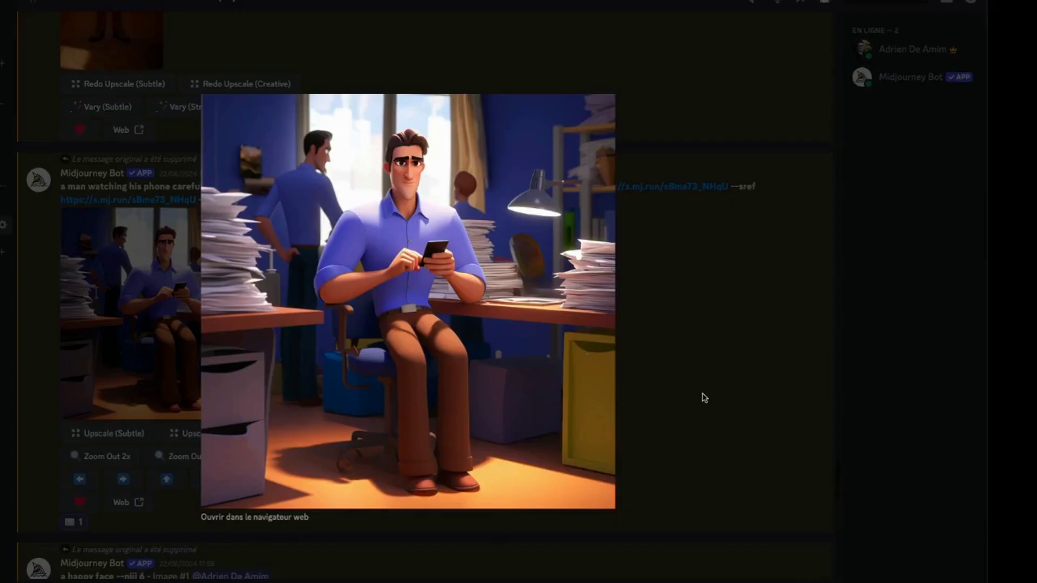
pyautogui.click(705, 398)
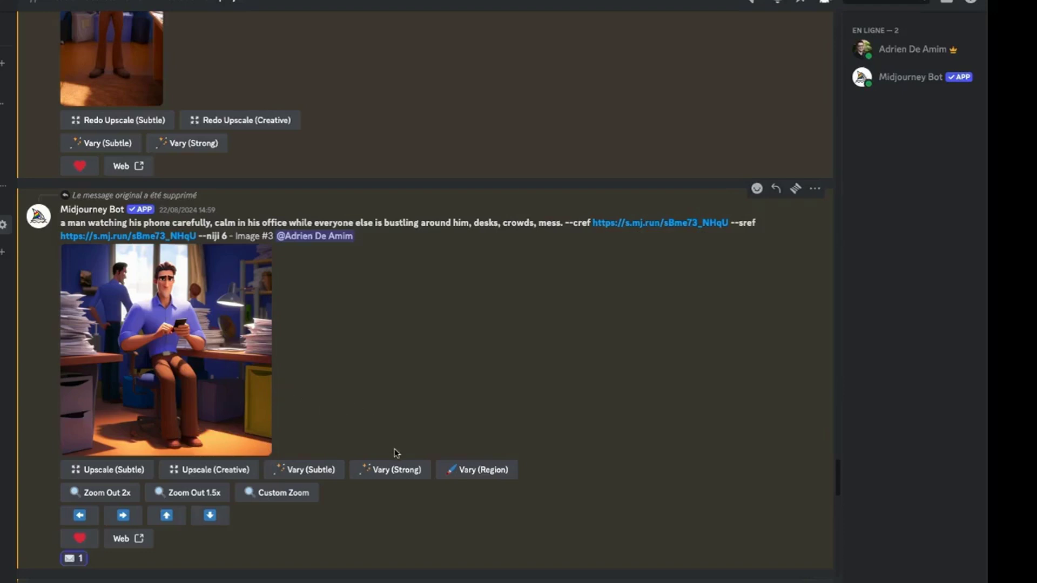
pyautogui.click(492, 474)
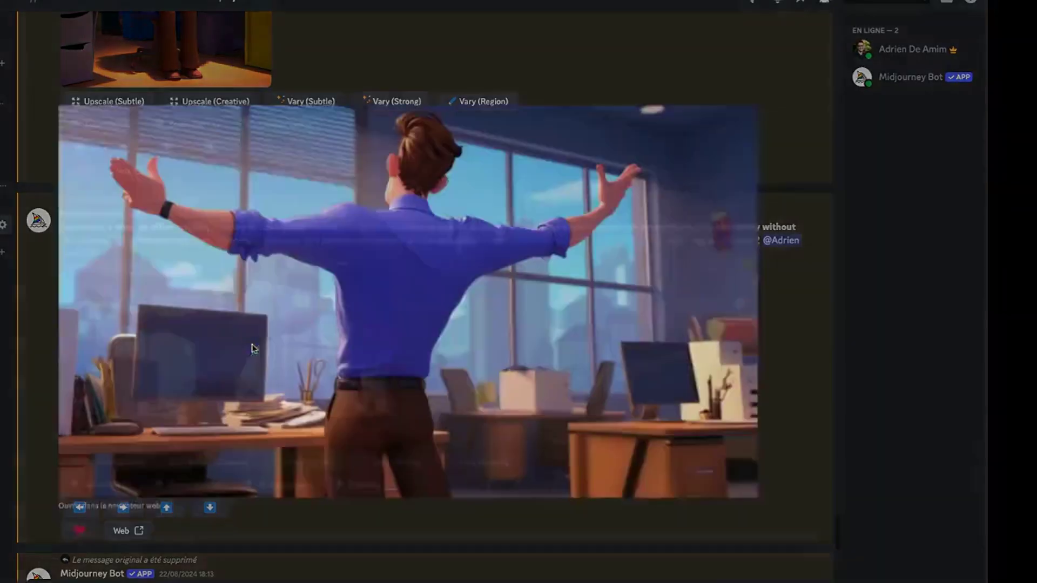
# Enlarge the image of the office worker seen from behind with his arms outstretched.
pyautogui.click(253, 349)
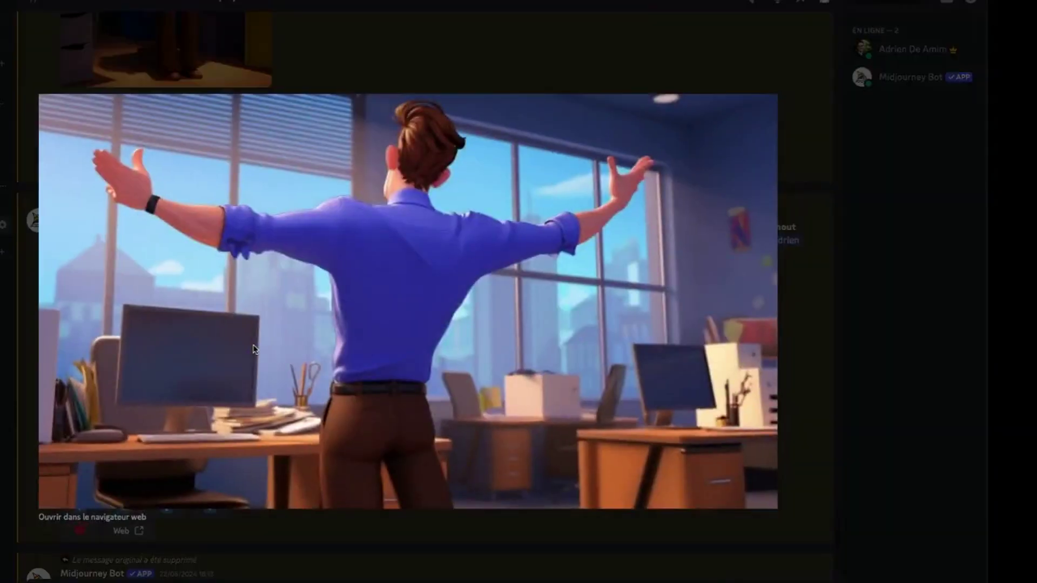